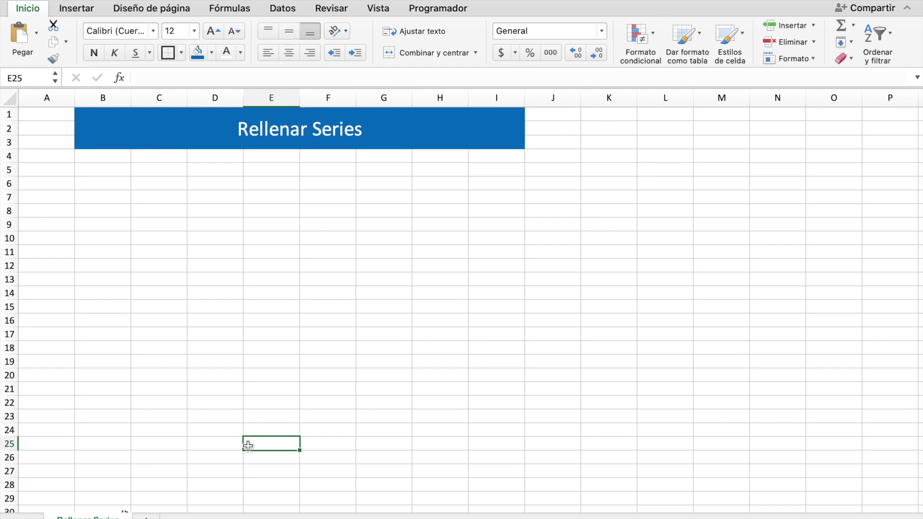
Step: Enter 1 in B6 and 2 in B7, undo a stray 3 in B8, and select B6:B7
left_click(113, 188)
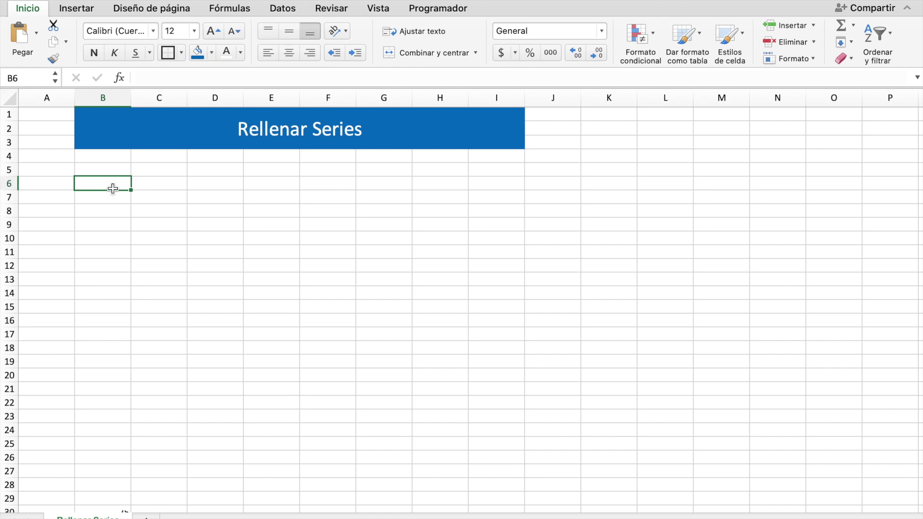
type("1")
key("Return")
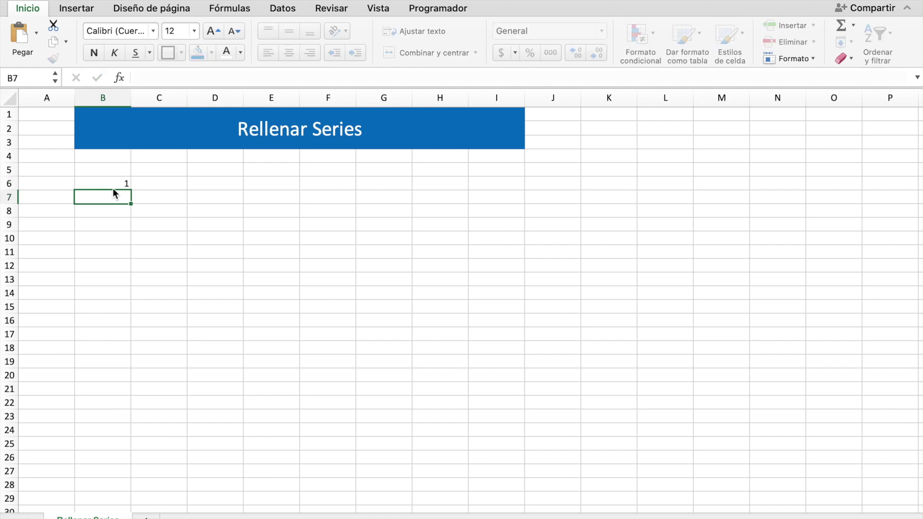
type("2")
key("Return")
type("3")
key("Return")
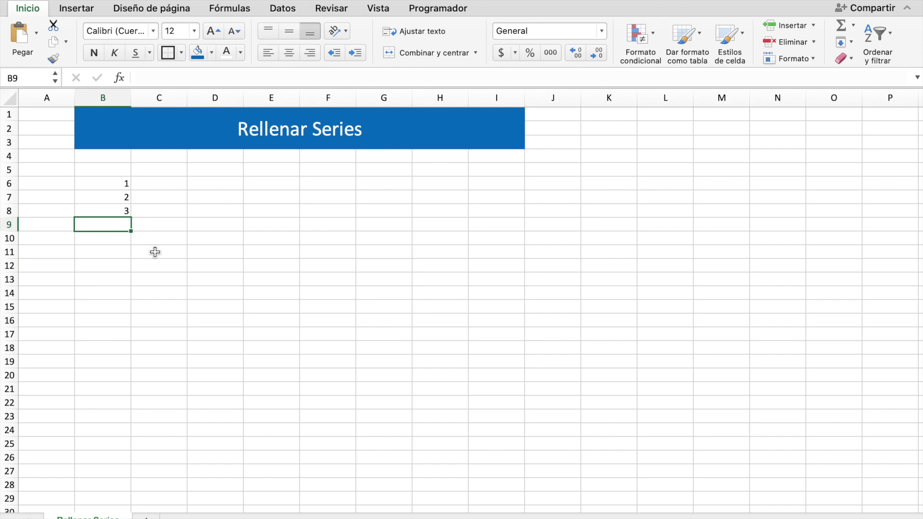
key("ctrl+z")
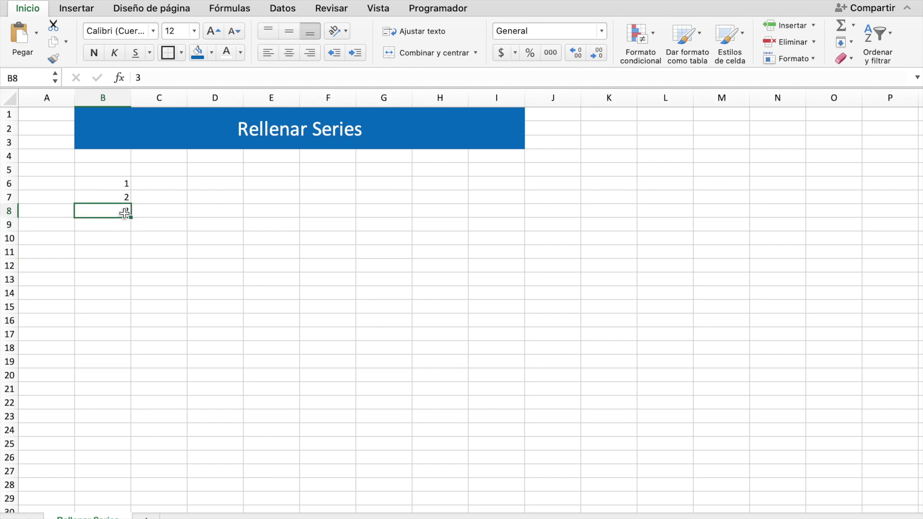
left_click_drag(103, 182, 105, 195)
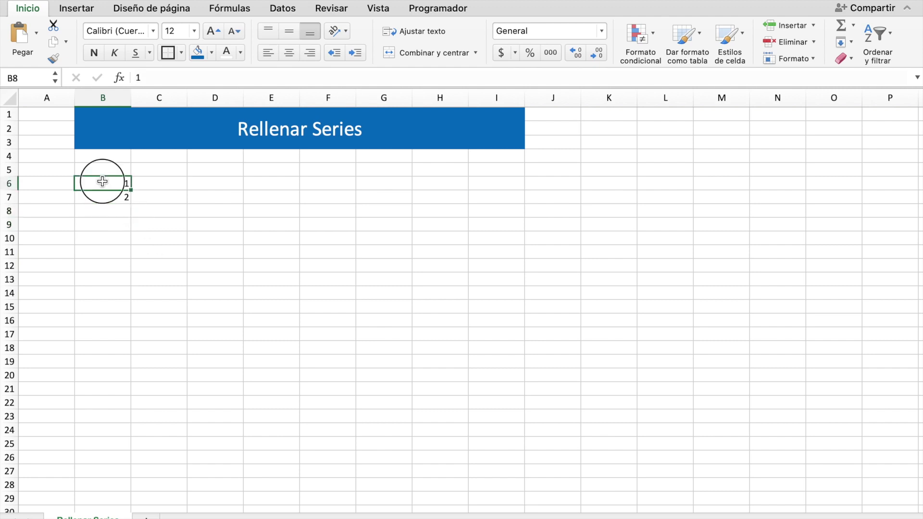
Step: Extend the 1, 2 pattern from B6:B7 down to row 25, giving 1 through 20
left_click(188, 195)
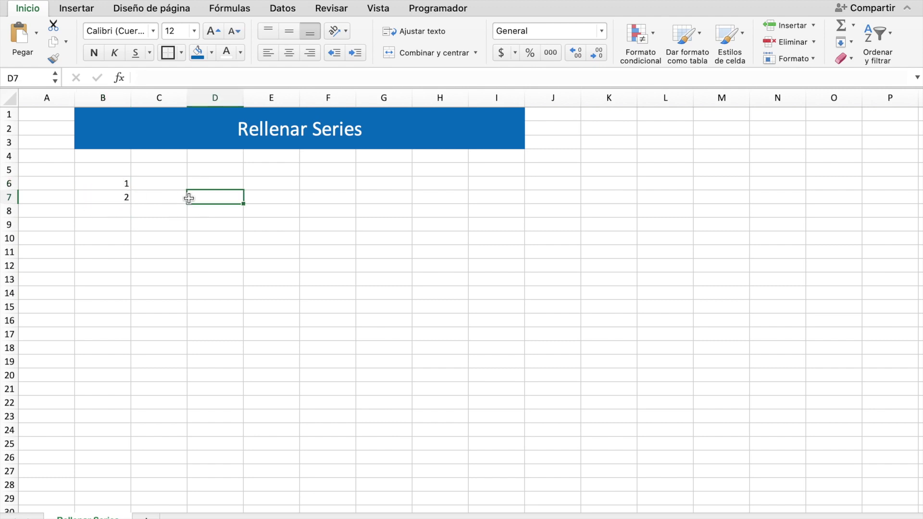
left_click(92, 181)
left_click_drag(93, 181, 92, 198)
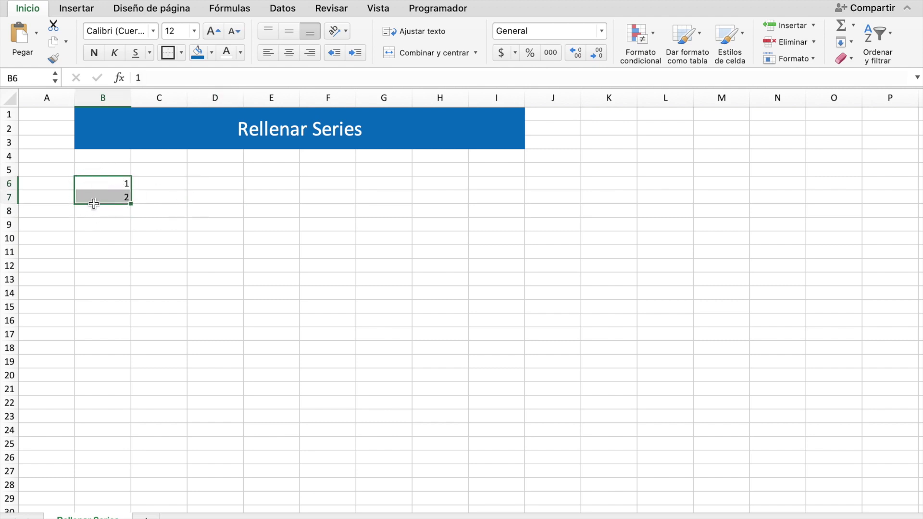
left_click(202, 224)
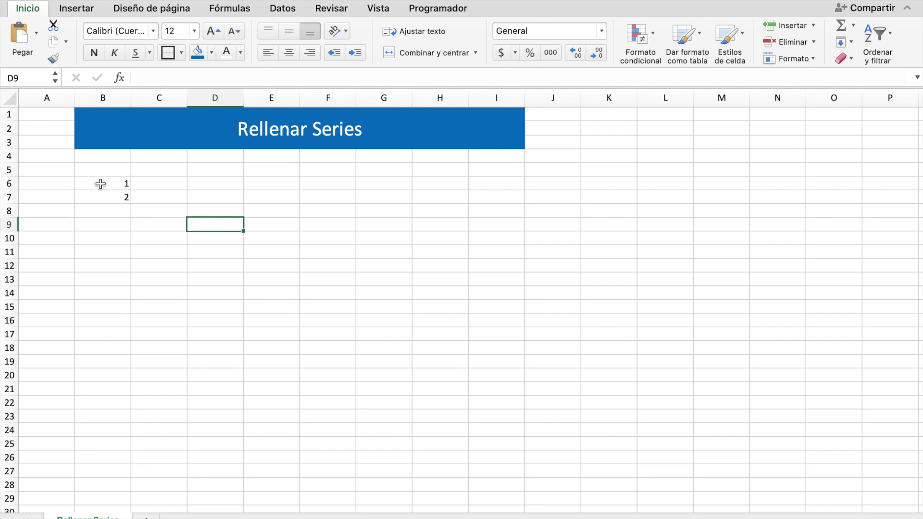
left_click_drag(97, 181, 98, 200)
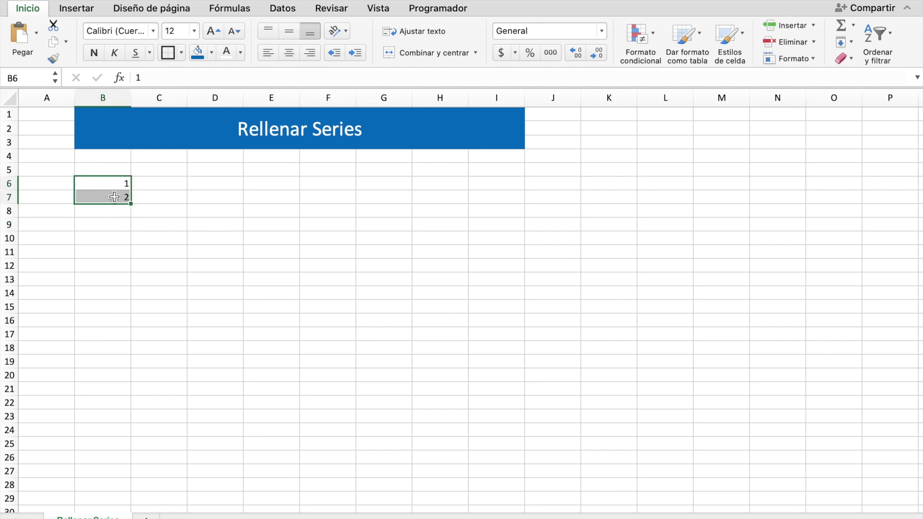
mouse_move(130, 204)
left_mouse_down()
mouse_move(122, 458)
mouse_move(124, 451)
left_mouse_up()
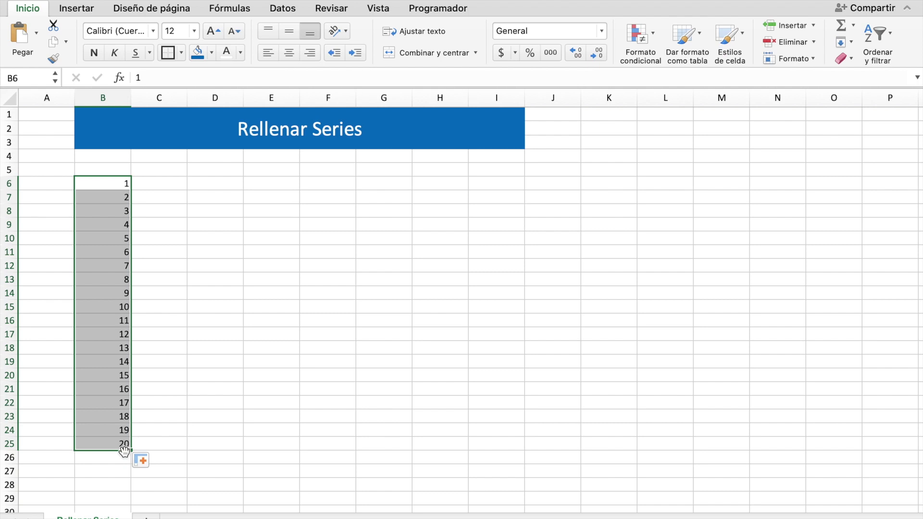
Step: Select the numbers 2 through 20 in B7:B25
left_click(150, 331)
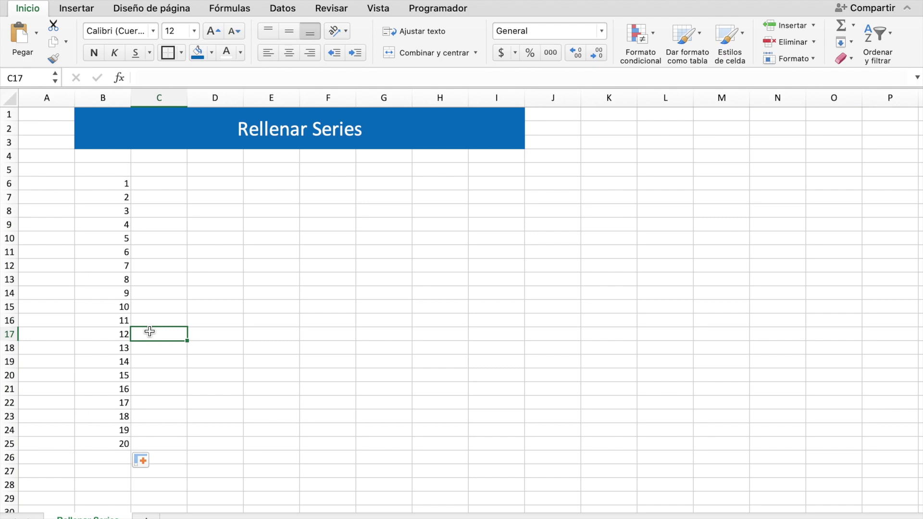
left_click(115, 200)
mouse_move(115, 200)
left_mouse_down()
mouse_move(136, 439)
mouse_move(124, 444)
left_mouse_up()
Step: Delete the numbers 2–20 below B6, leaving the 1 in B6 selected
key("Delete")
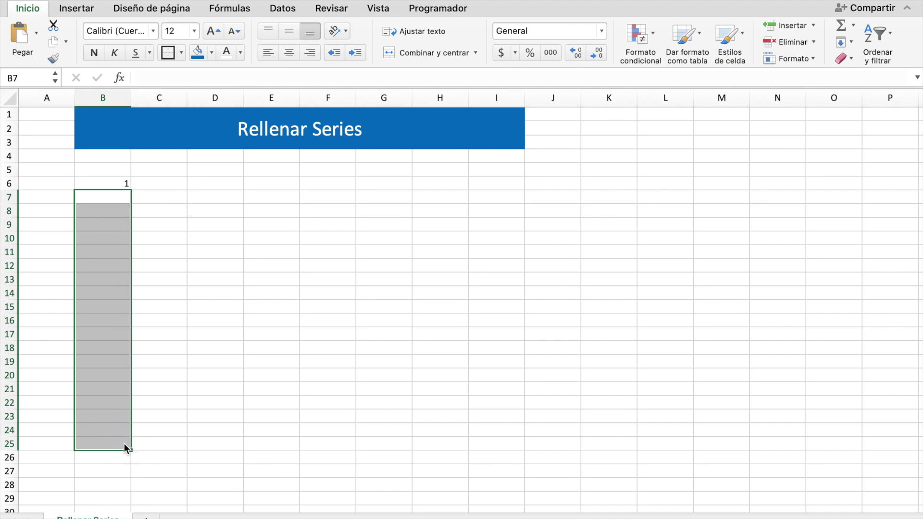
left_click(169, 280)
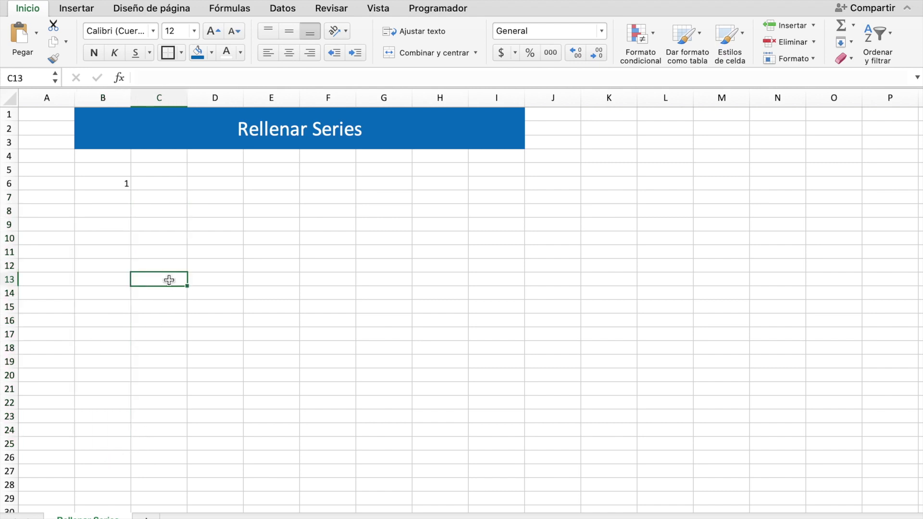
left_click(107, 188)
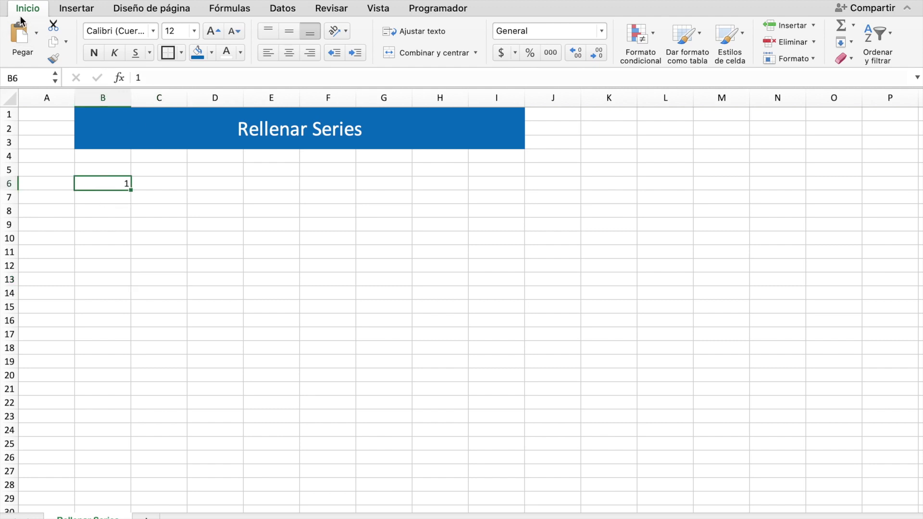
left_click(851, 43)
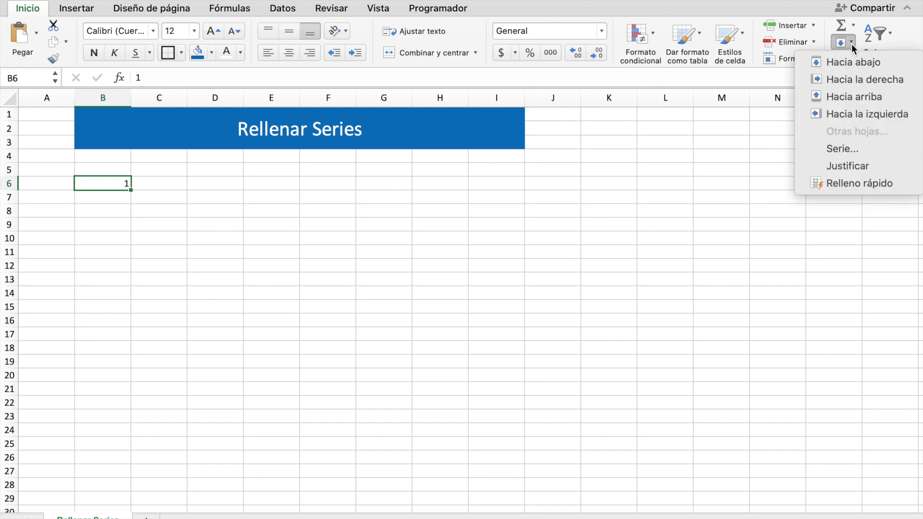
Step: Fill a linear series down columns from B6 with step 1 and limit 1000, then jump to B1000
left_click(863, 151)
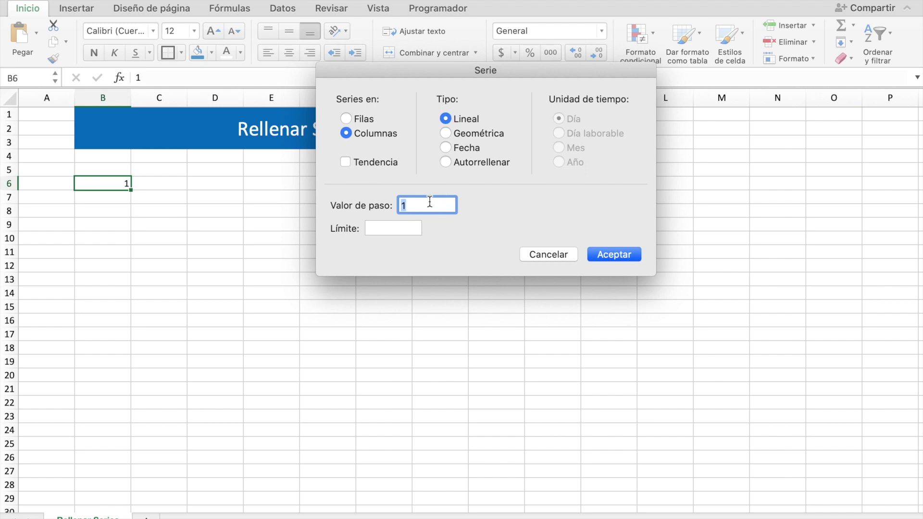
left_click(384, 232)
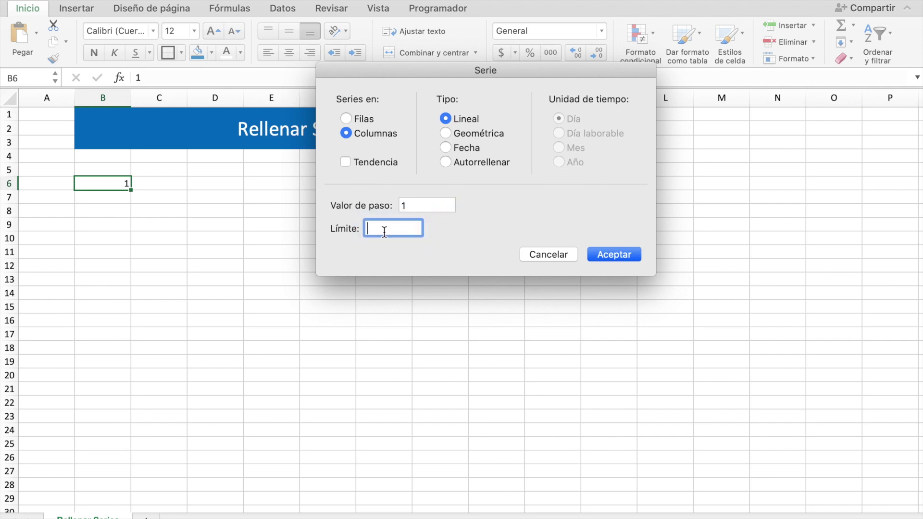
type("1000")
left_click(613, 254)
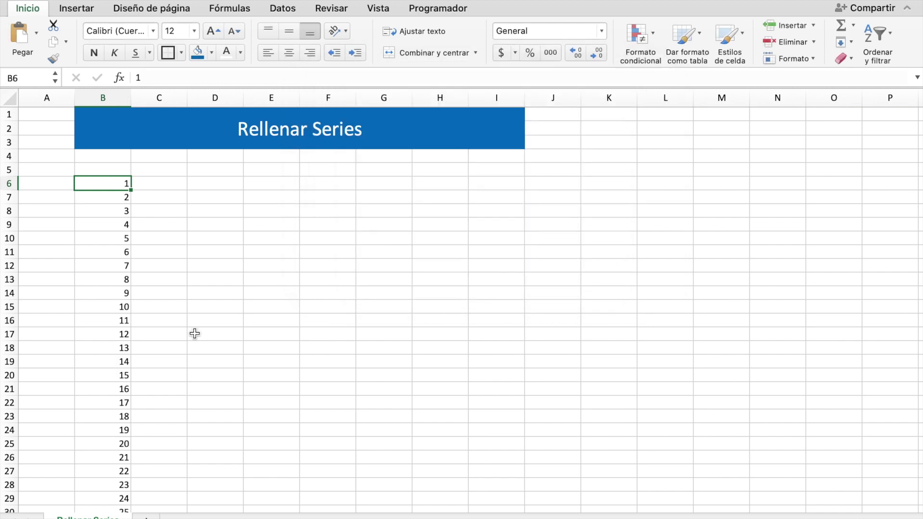
left_click(26, 78)
type("b1000")
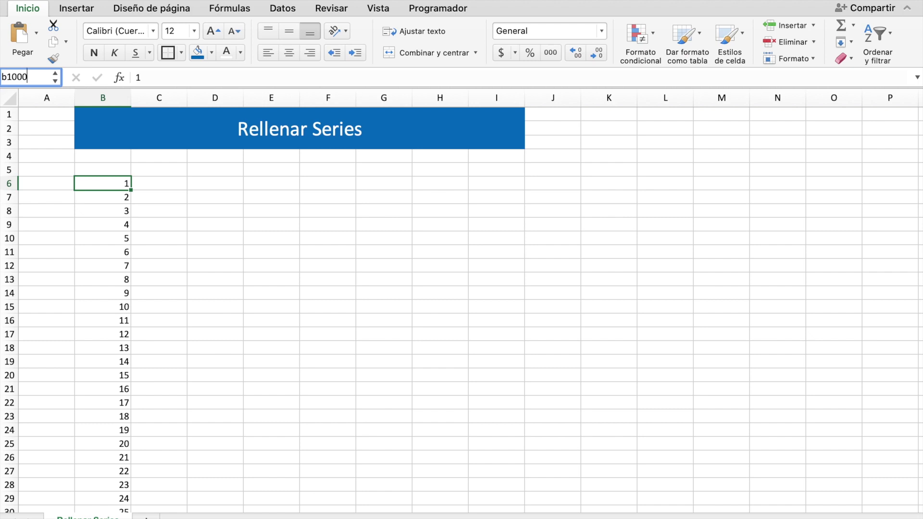
key("Return")
scroll(183, 249, "down", 2)
scroll(183, 249, "down", 5)
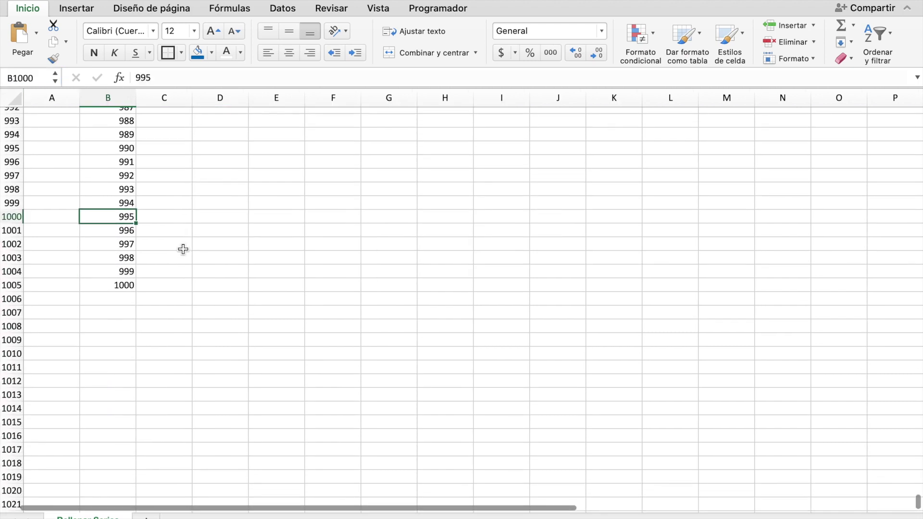
left_click(124, 279)
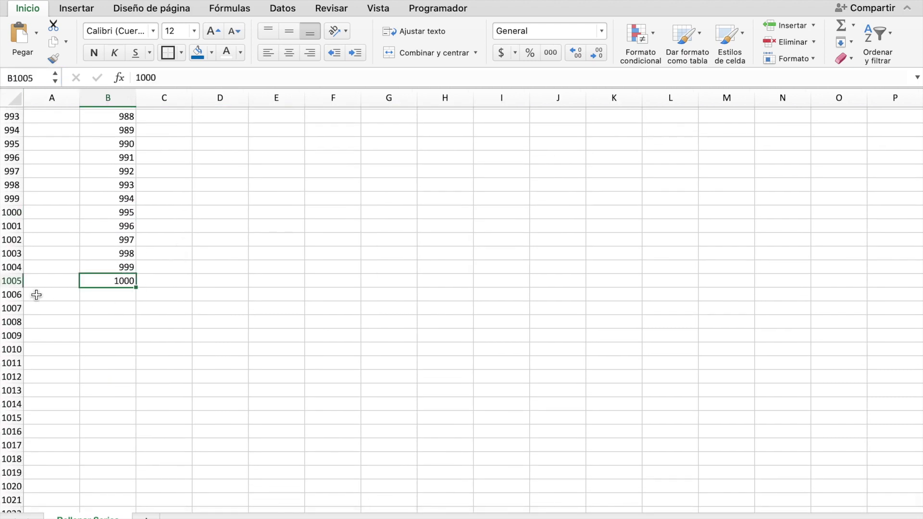
left_click(42, 77)
type("A1")
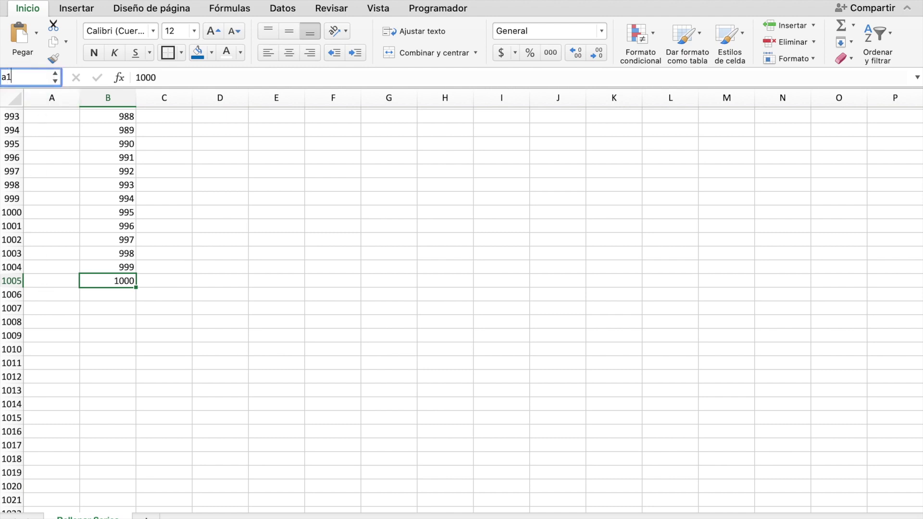
key("Return")
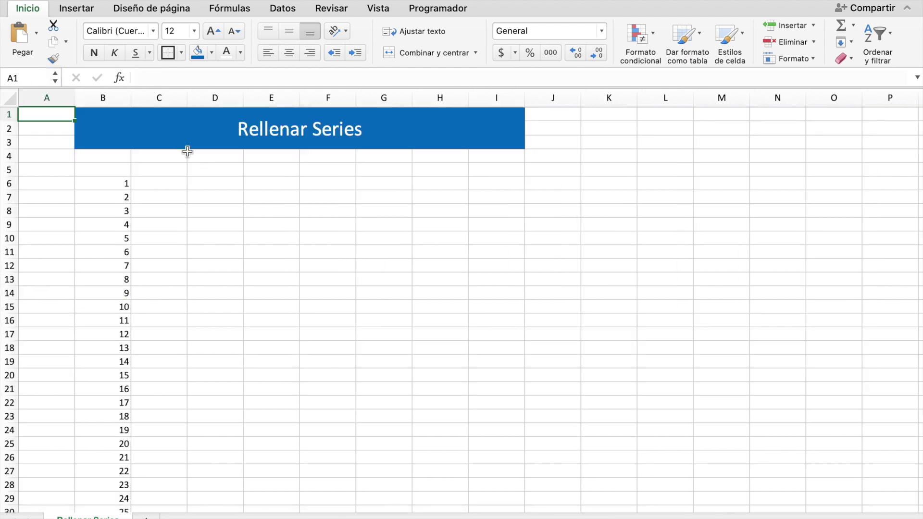
left_click(215, 183)
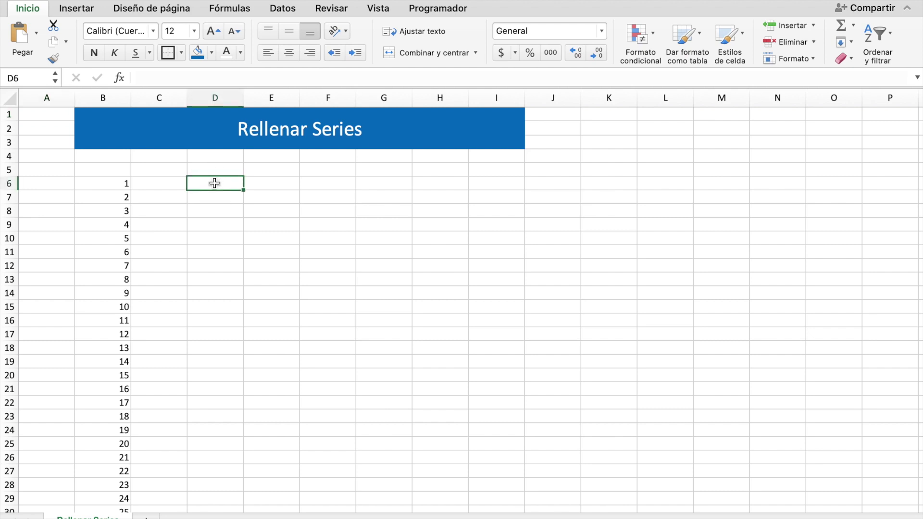
Step: Type Enero in D6 and fill month names across row 6 to column P
type("Enero")
key("Return")
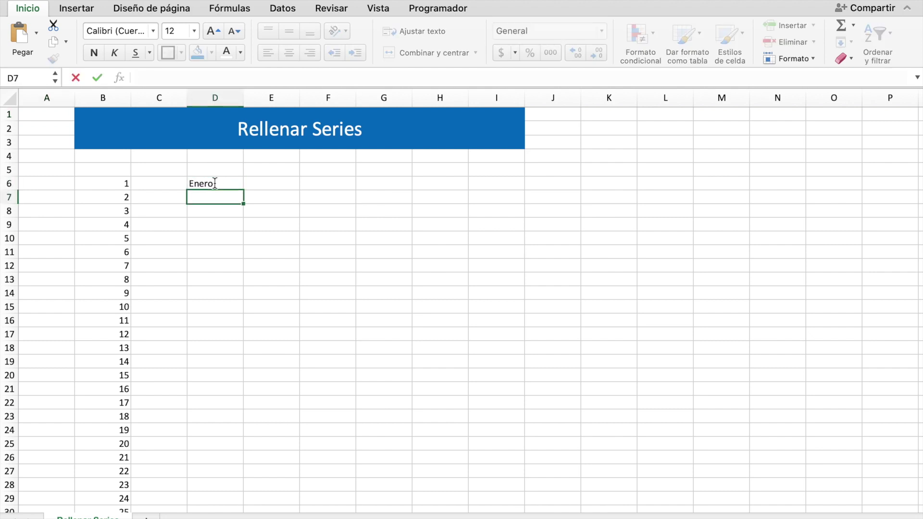
left_click(239, 183)
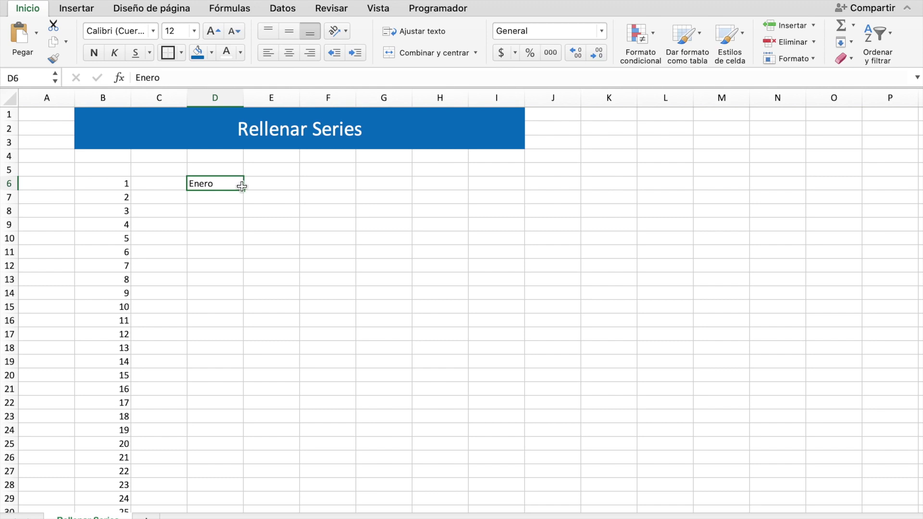
left_click_drag(243, 190, 848, 183)
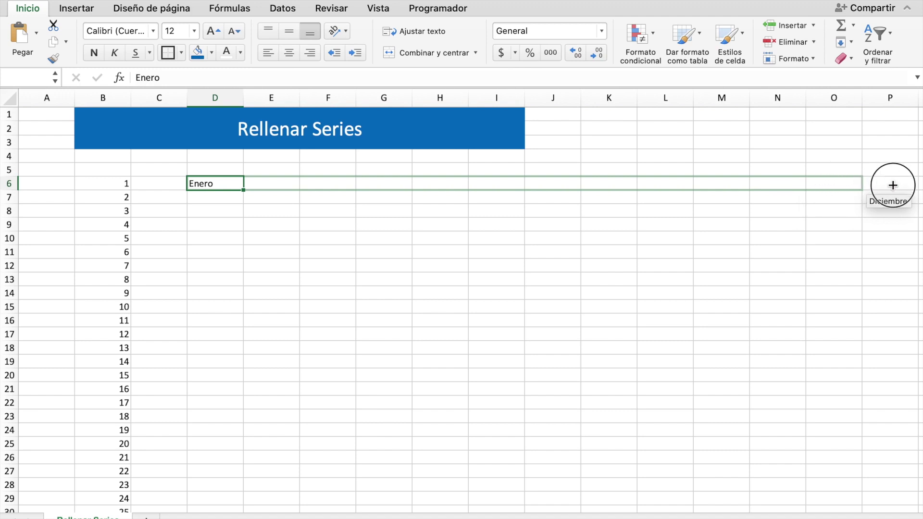
left_click_drag(847, 183, 895, 186)
Step: Fill month names down column D from Enero in D6 to Diciembre in D17
left_click(228, 183)
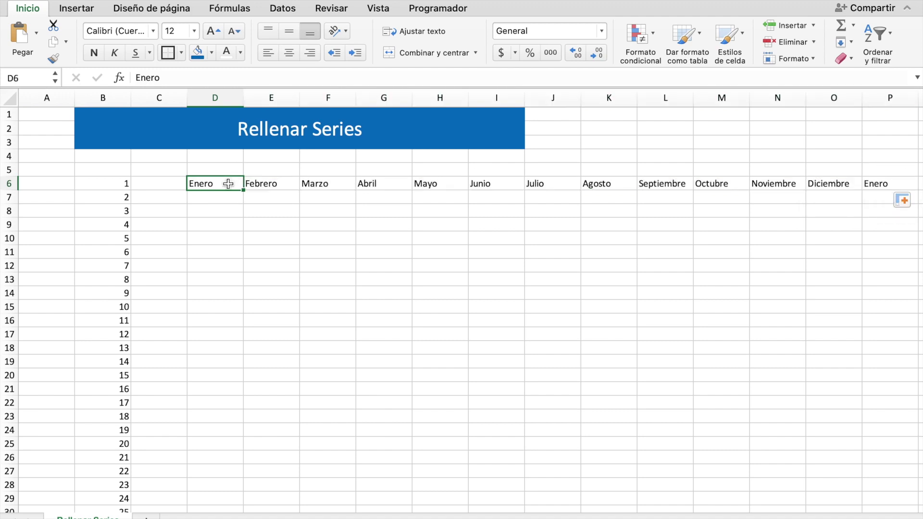
left_click_drag(244, 191, 239, 404)
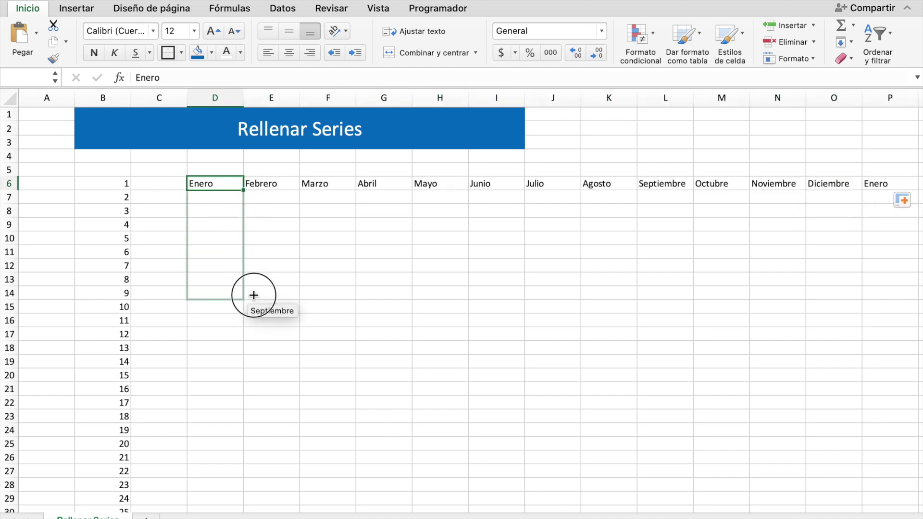
mouse_move(239, 403)
left_mouse_down()
mouse_move(239, 472)
mouse_move(253, 333)
mouse_move(244, 342)
left_mouse_up()
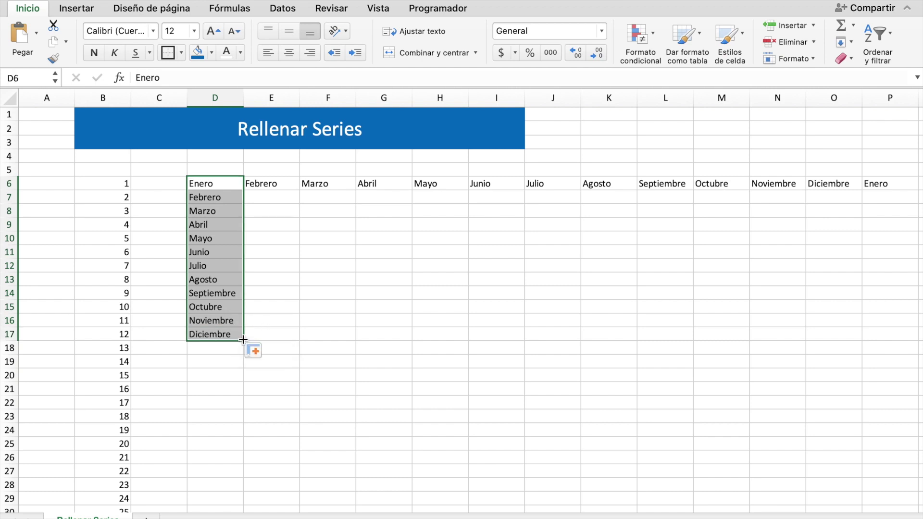
left_click(309, 298)
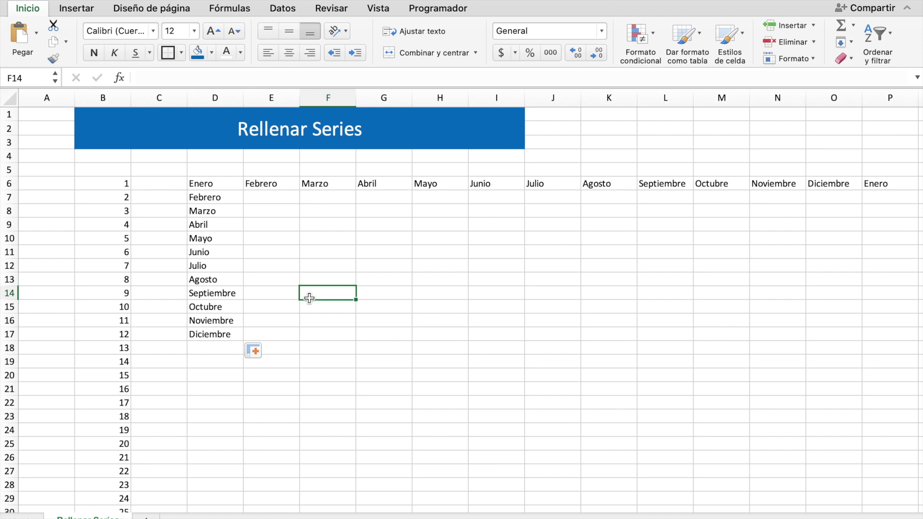
mouse_move(462, 2)
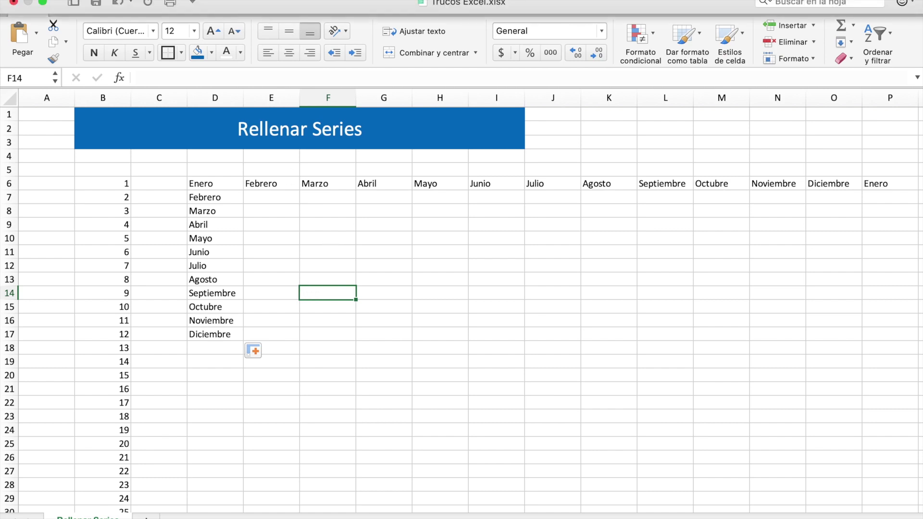
left_click(48, 2)
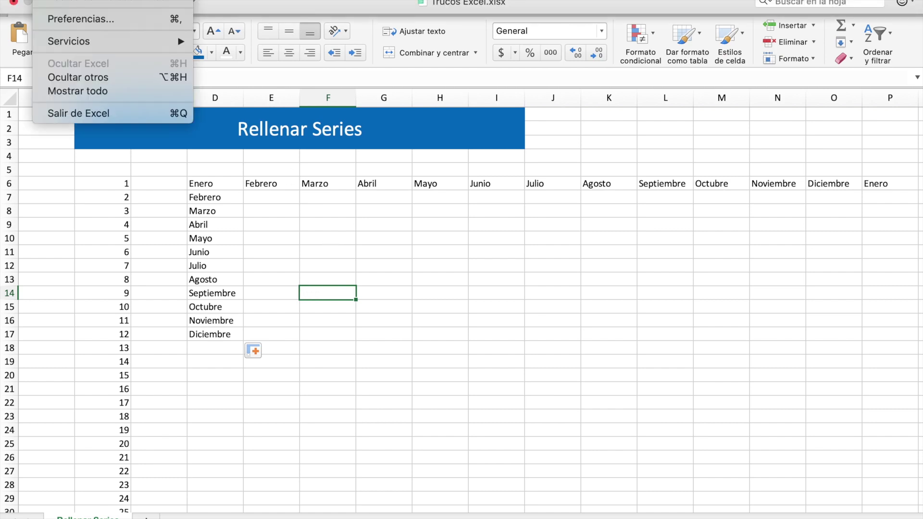
Step: Open the Listas personalizadas preferences and browse the built-in lists, including the English weekdays
left_click(73, 18)
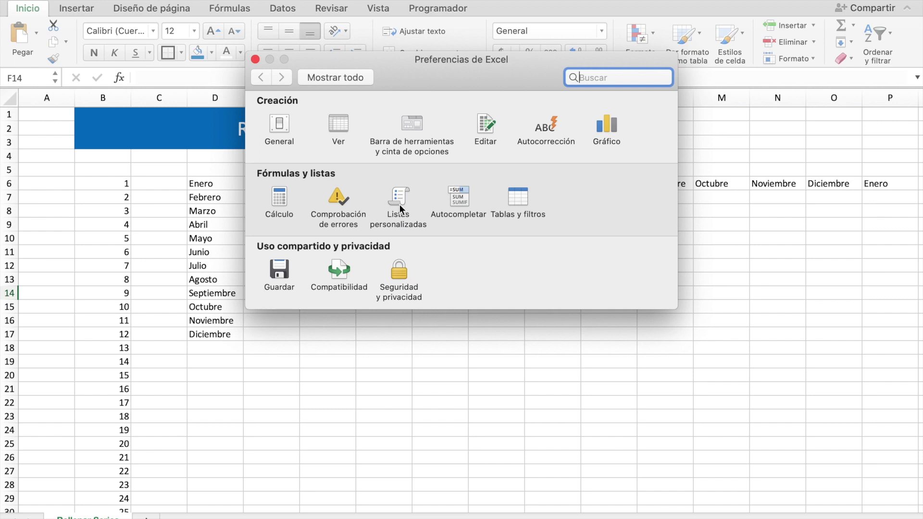
left_click(399, 196)
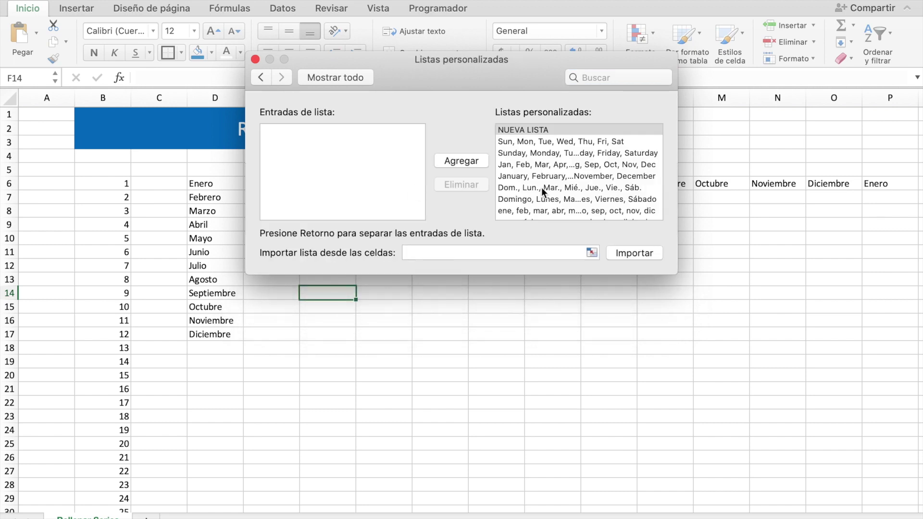
left_click(517, 144)
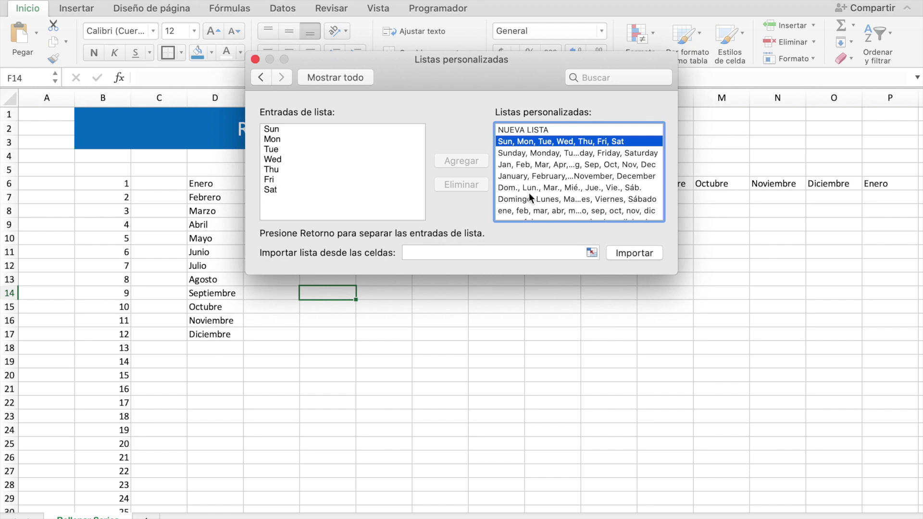
scroll(526, 192, "down", 2)
scroll(527, 194, "up", 1)
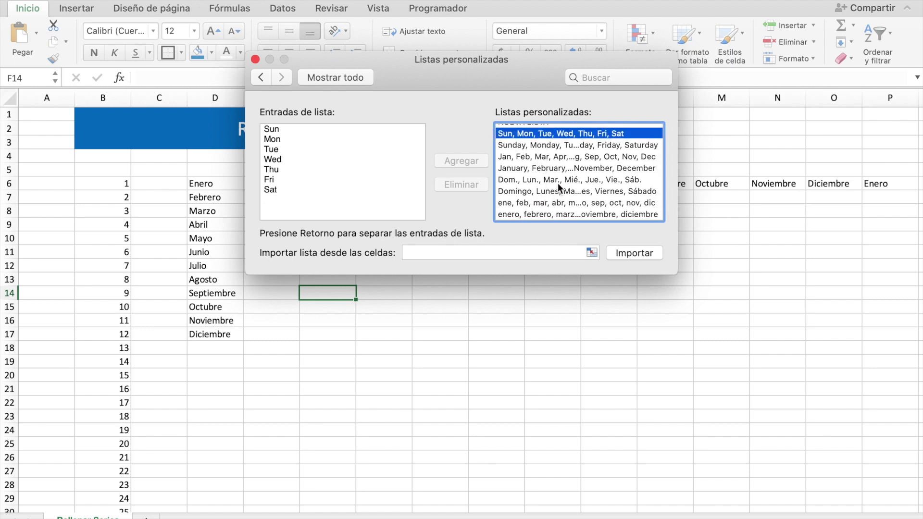
scroll(558, 186, "up", 1)
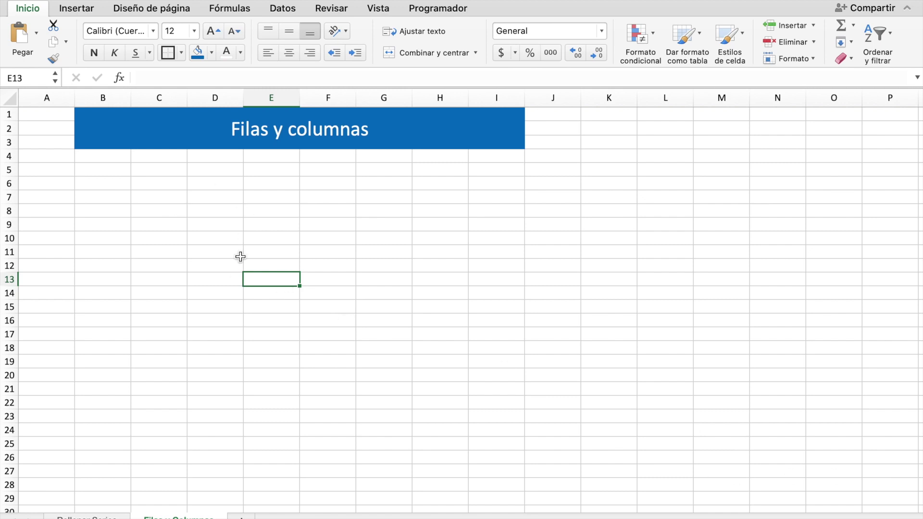
Step: Enter 1, 2 and 3 in cells B5, C5 and D5
left_click(158, 98)
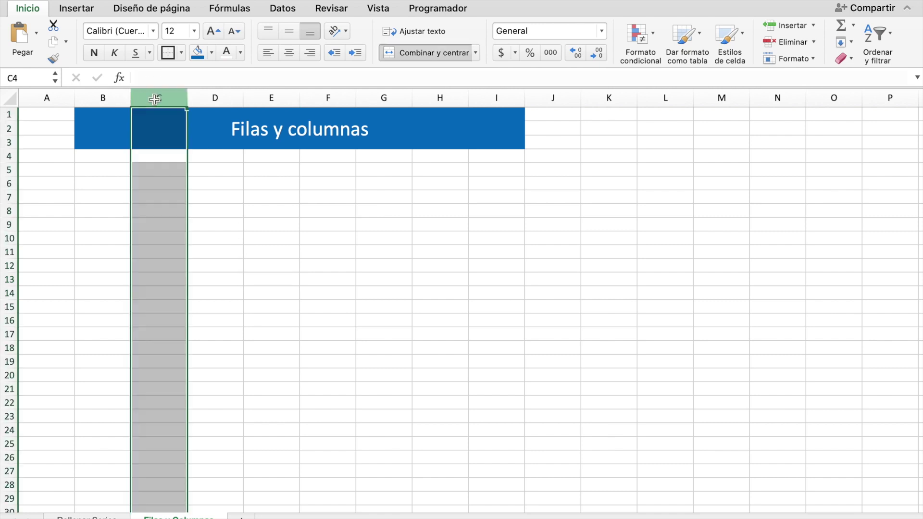
left_click(208, 98)
left_click(265, 98)
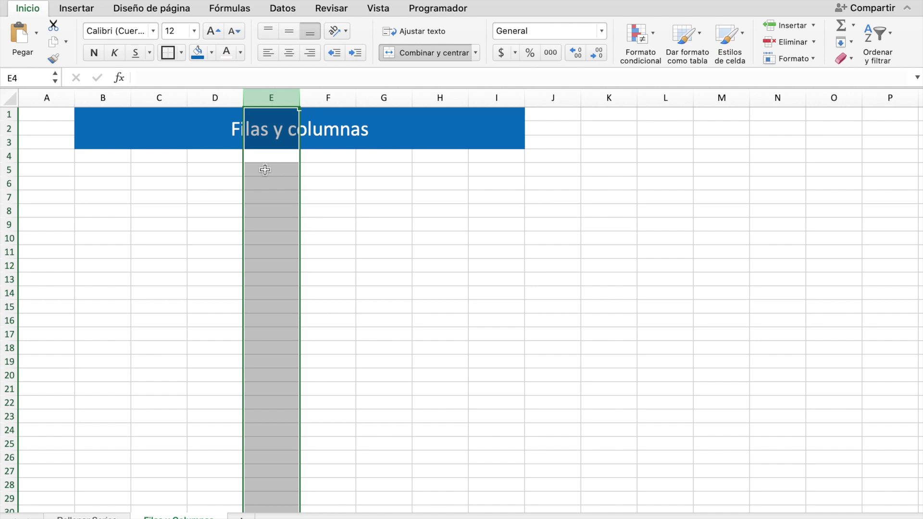
left_click(123, 170)
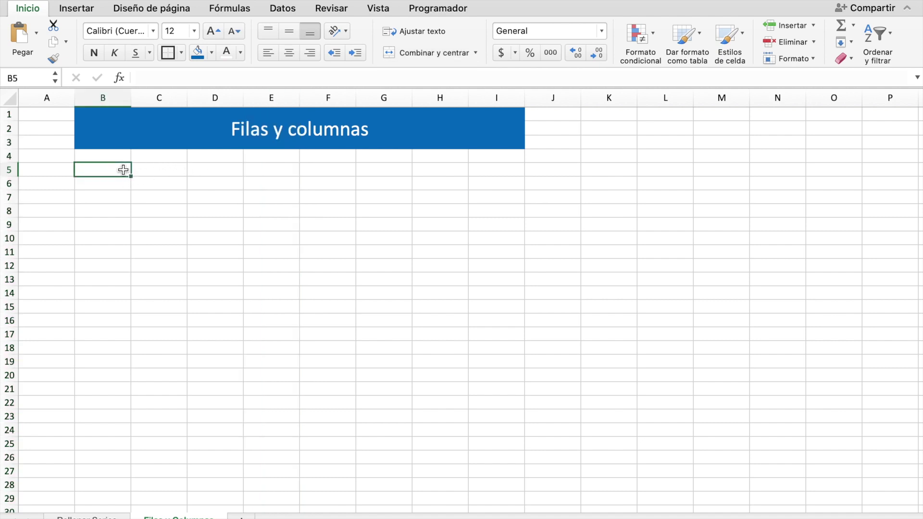
type("1")
key("Tab")
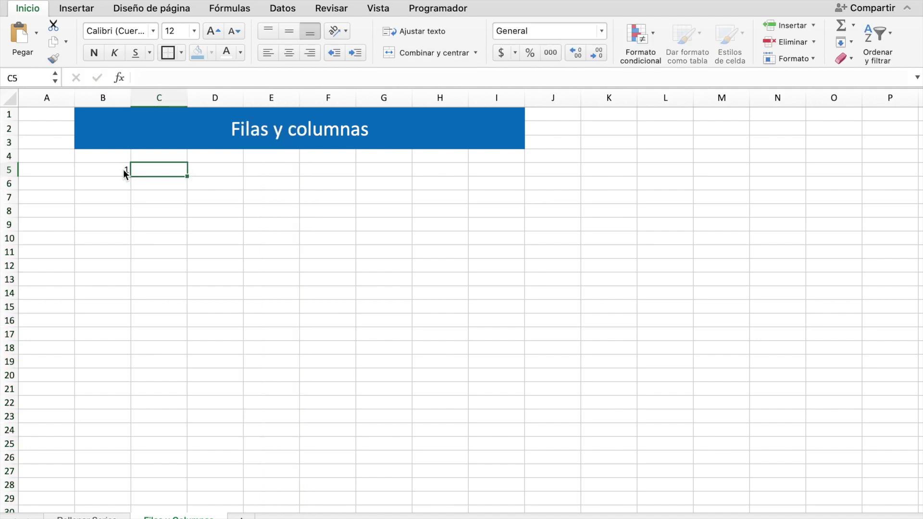
type("2")
key("Tab")
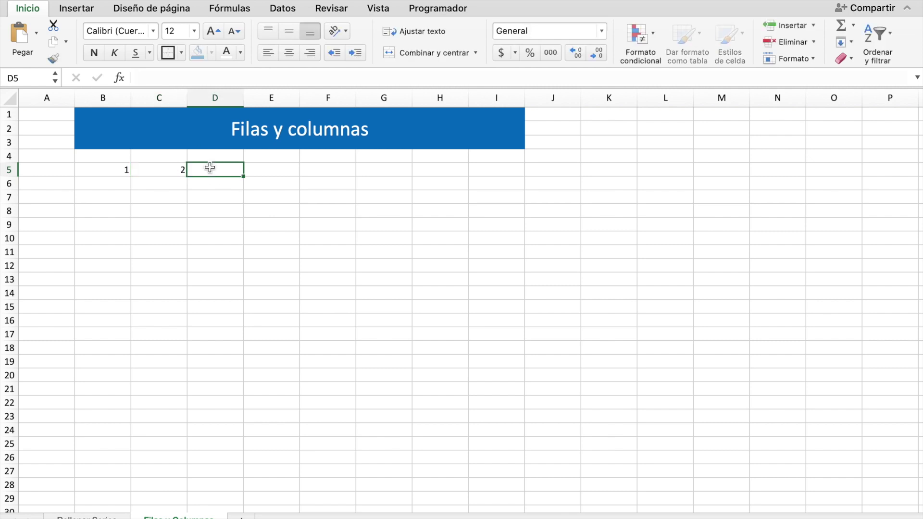
type("3")
left_click(210, 200)
Step: Extend the numbers across row 5 to 12 in M5 and centre them
mouse_move(120, 173)
left_mouse_down()
mouse_move(226, 174)
mouse_move(568, 139)
mouse_move(770, 159)
left_mouse_up()
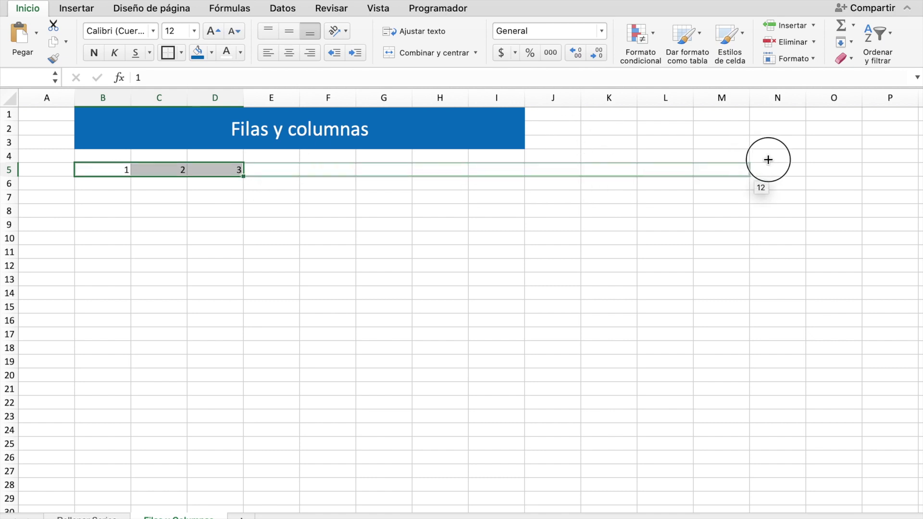
left_click_drag(769, 159, 768, 160)
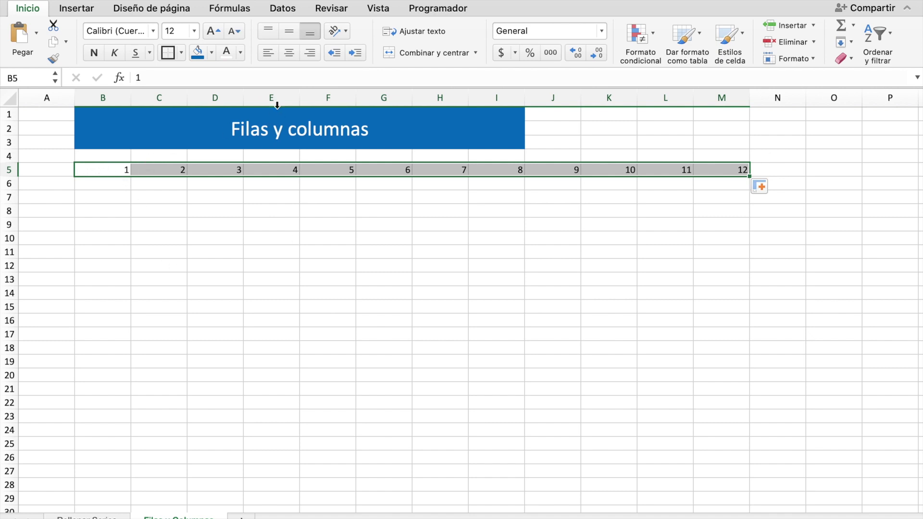
left_click(290, 54)
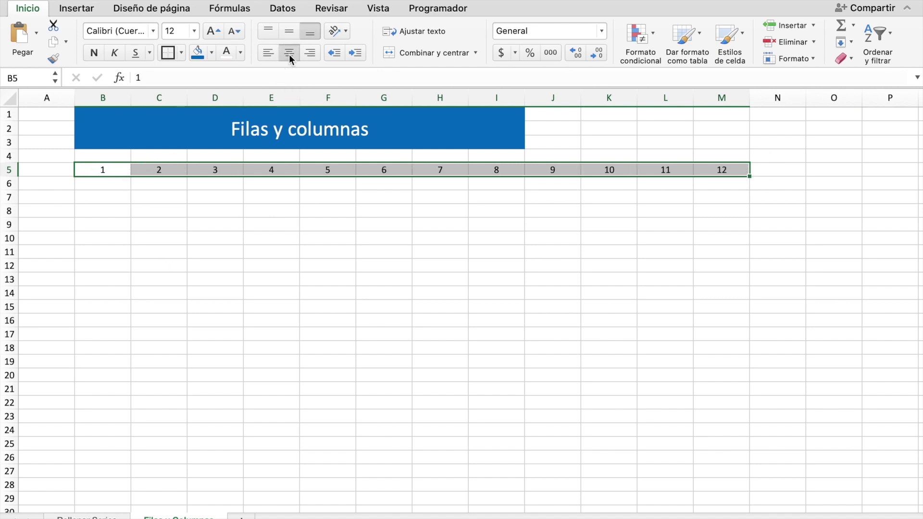
Step: Enter 10 in cell B6
left_click(110, 183)
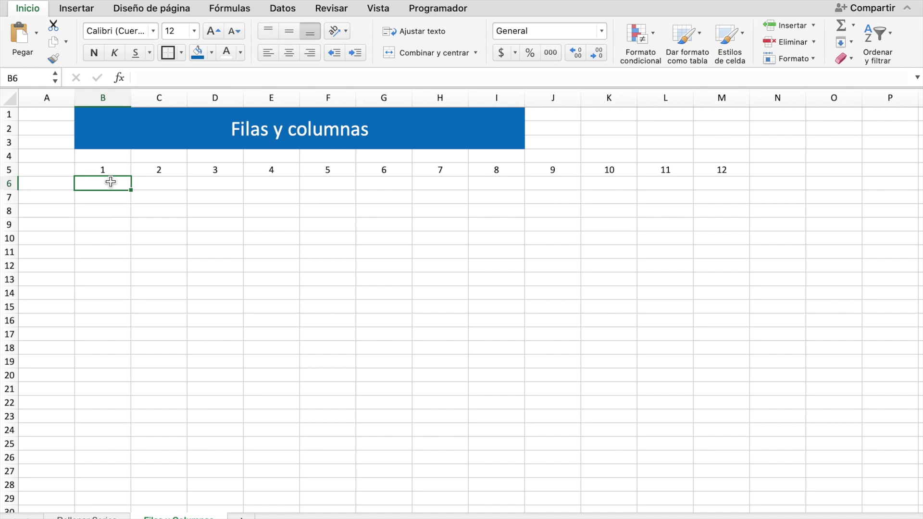
type("10")
left_click(136, 235)
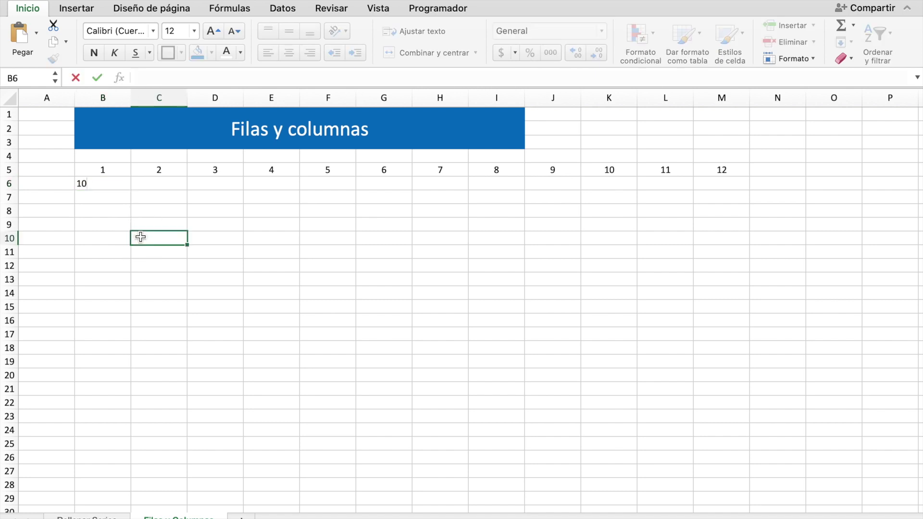
left_click(237, 278)
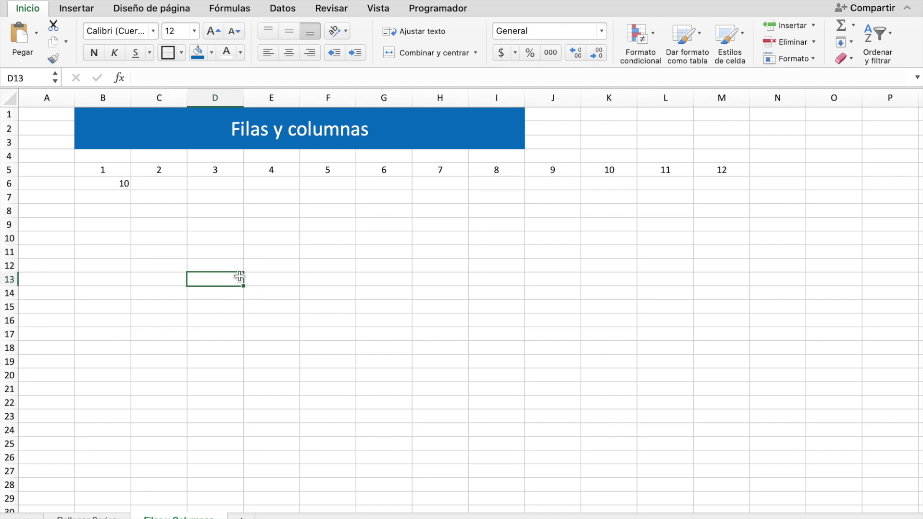
Step: Set column B's width to 3 and reselect B6
left_click(111, 96)
right_click(111, 96)
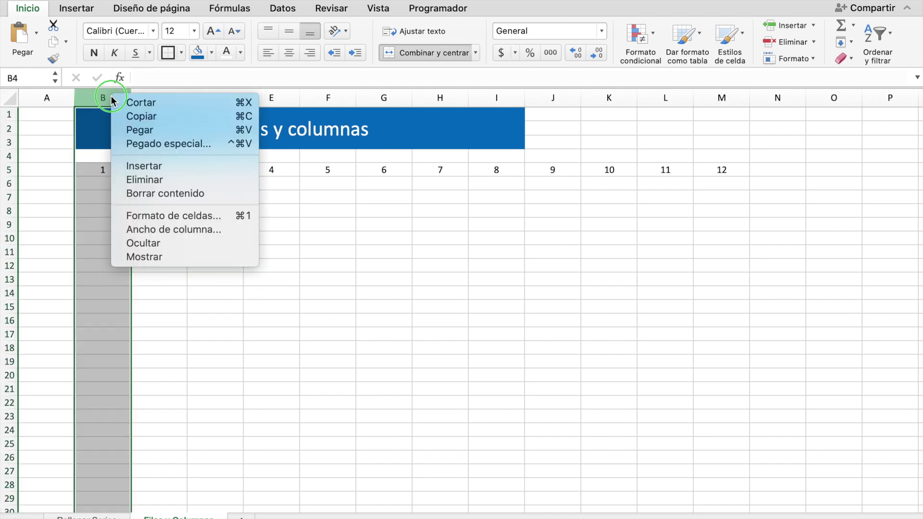
left_click(183, 229)
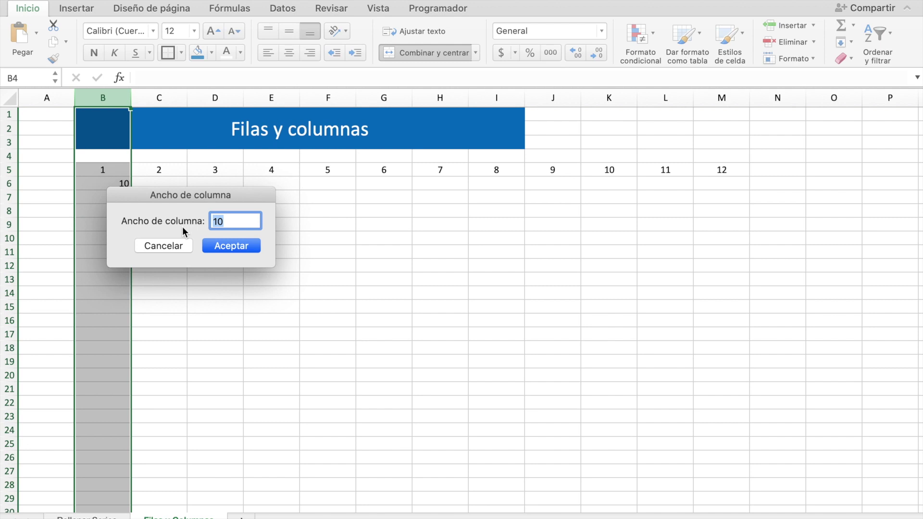
type("3")
left_click(217, 245)
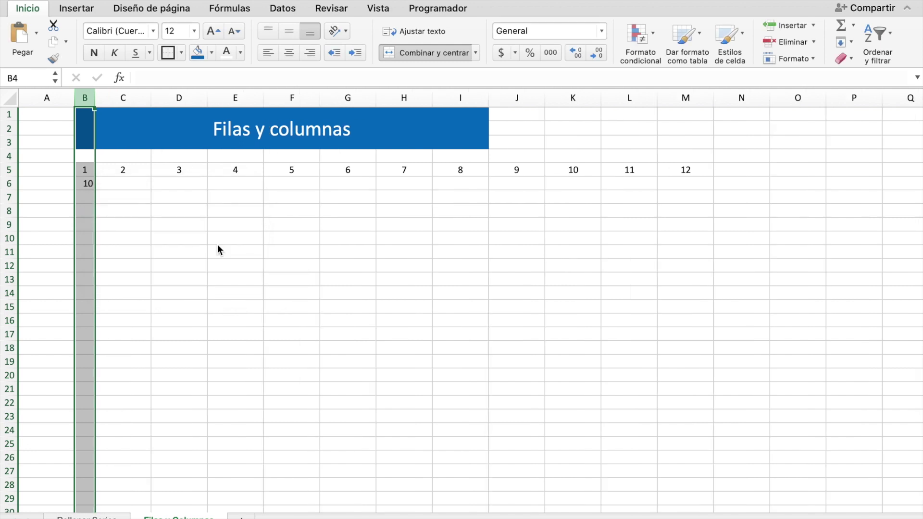
left_click(103, 199)
left_click(85, 183)
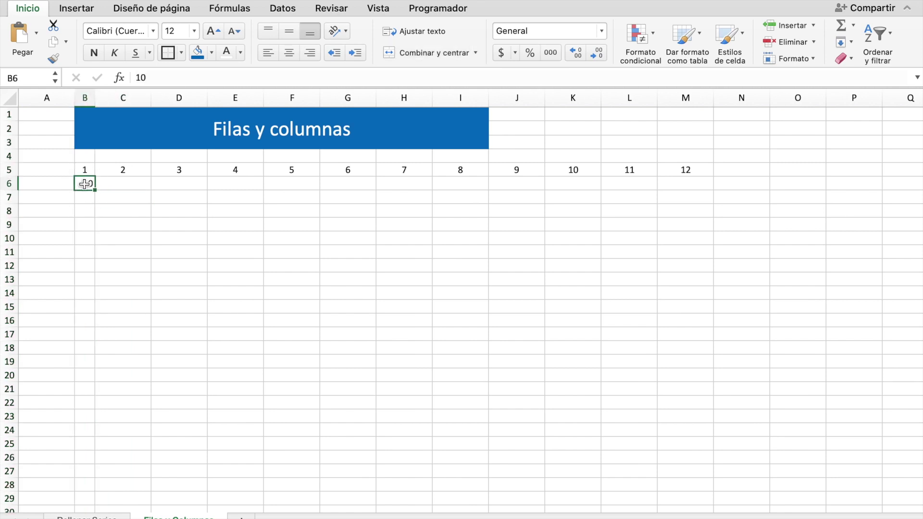
Step: Centre the 10 in B6 and continue the row 5 numbers from 12 up to 15 in P5
left_click(289, 52)
left_click(204, 257)
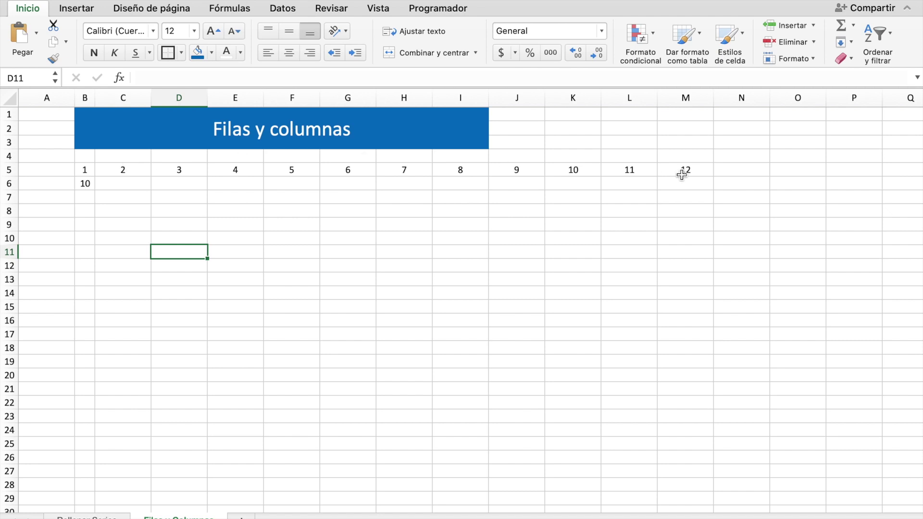
left_click_drag(637, 177, 857, 168)
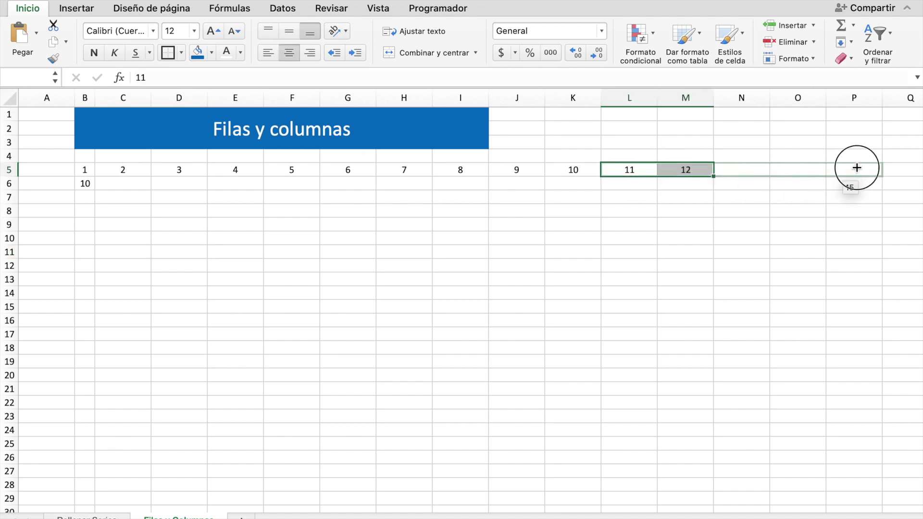
left_click(762, 222)
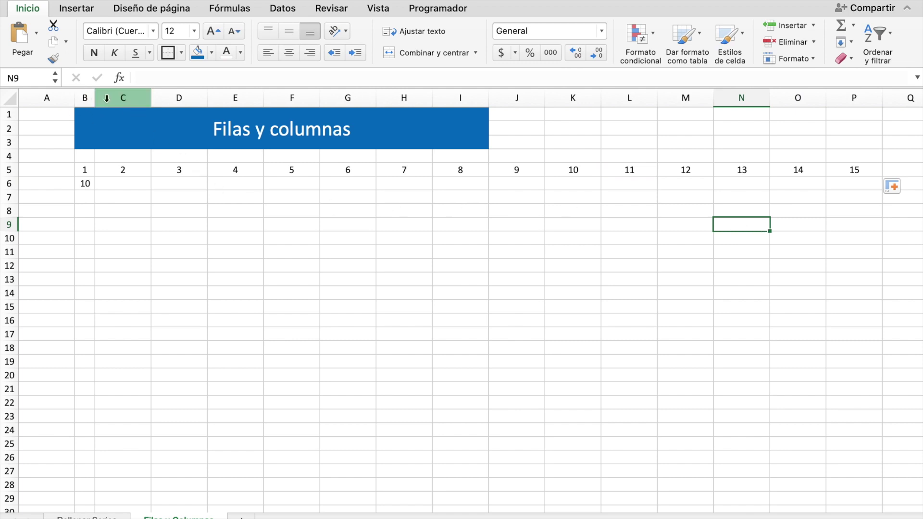
Step: Set the width of columns C through P to 3
left_click_drag(114, 98, 838, 160)
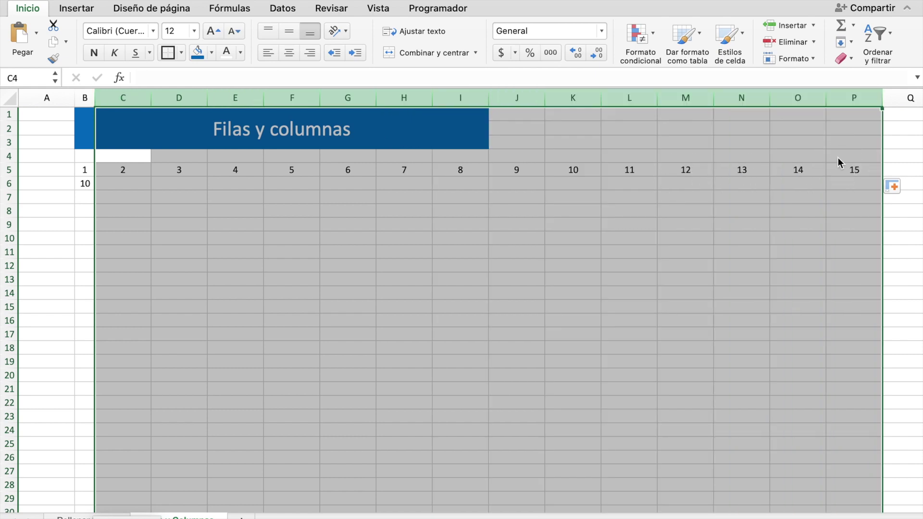
right_click(836, 99)
left_click(818, 231)
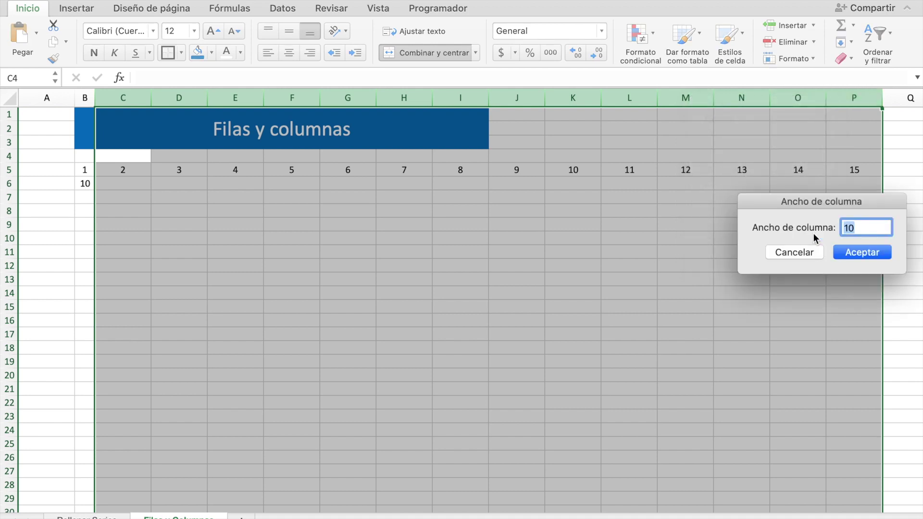
type("3")
left_click(854, 253)
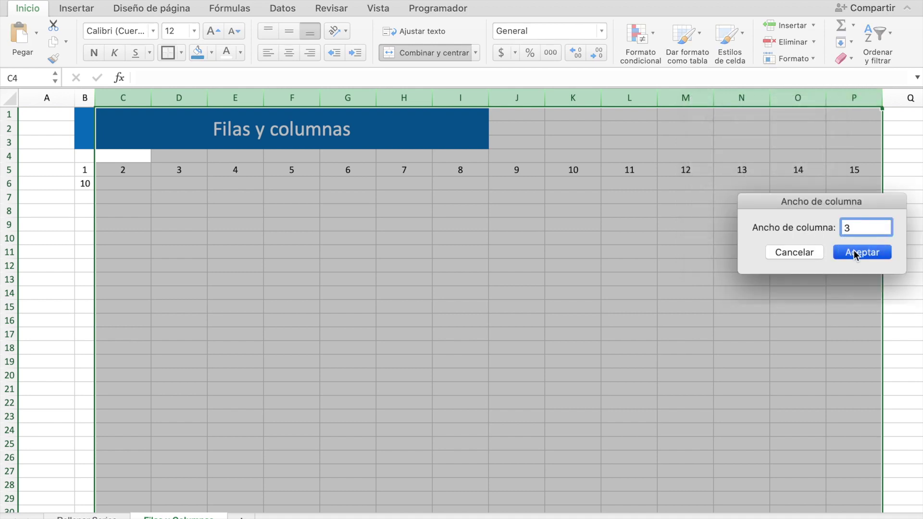
left_click(223, 188)
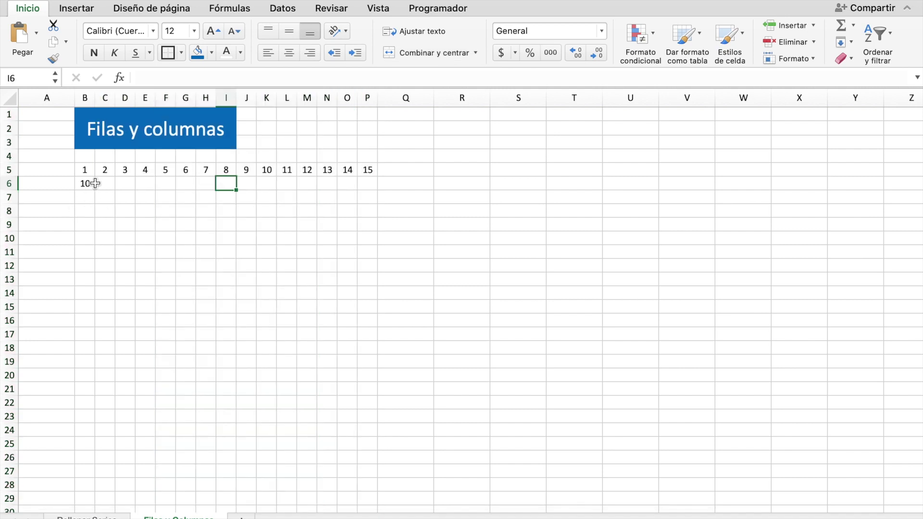
Step: Enter 6, 7, 8, 9 and 10 across cells C6 to G6, beside the 10 in B6
left_click_drag(86, 172, 359, 178)
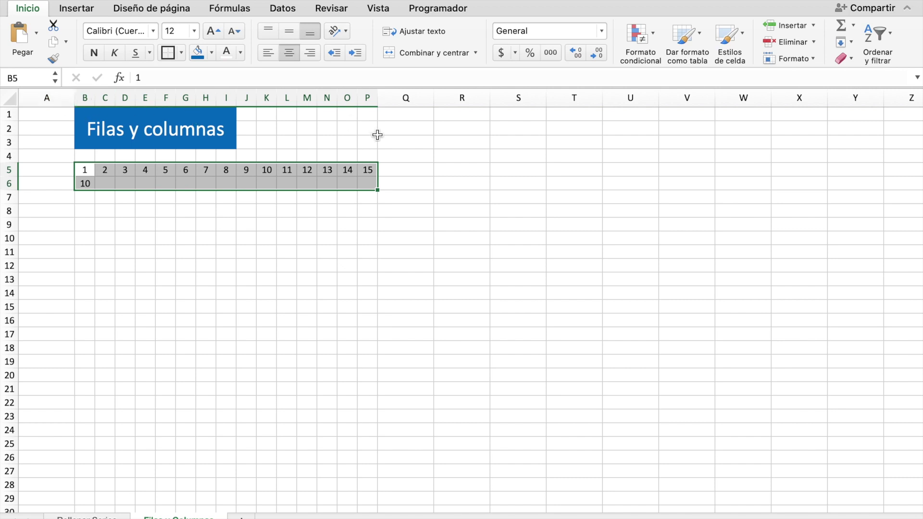
left_click(108, 182)
type("6")
key("Tab")
type("7")
key("Tab")
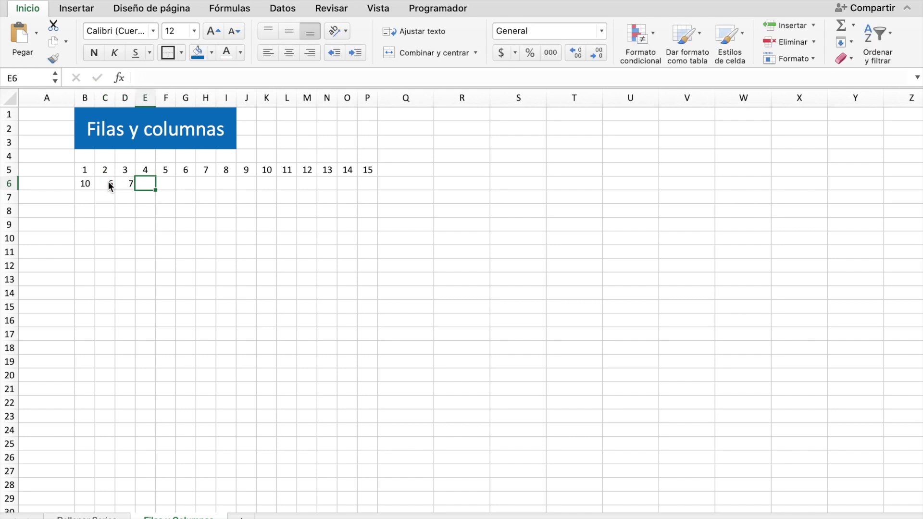
type("8")
key("Tab")
type("9")
key("Tab")
type("10")
key("Return")
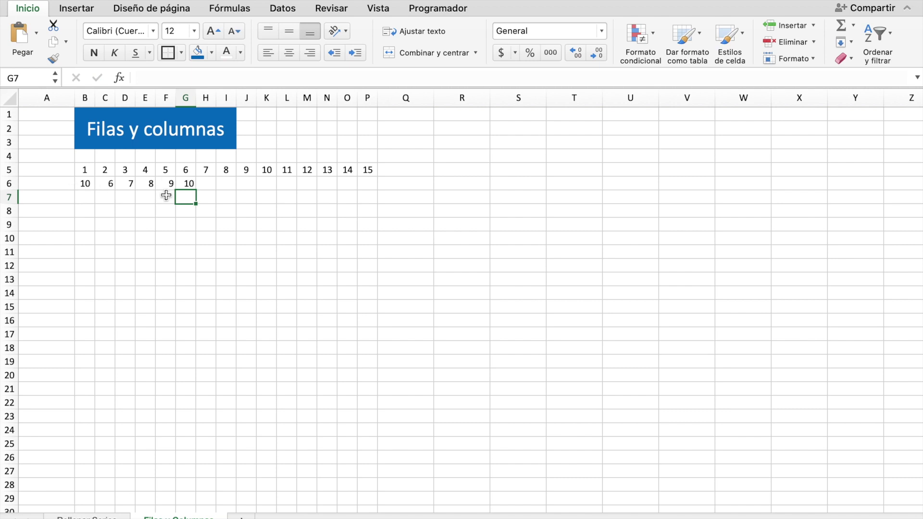